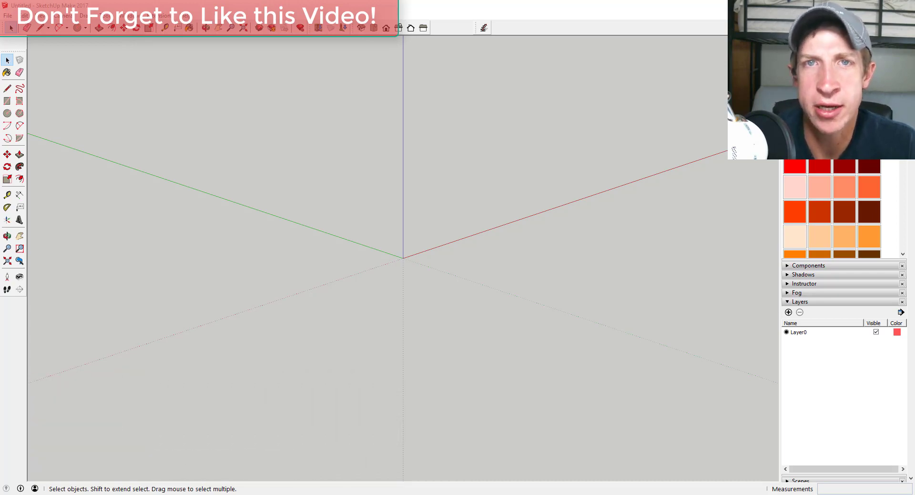
Draw a flat circle face centred on the axes origin
middle_click_drag(502, 287, 456, 294, "shift")
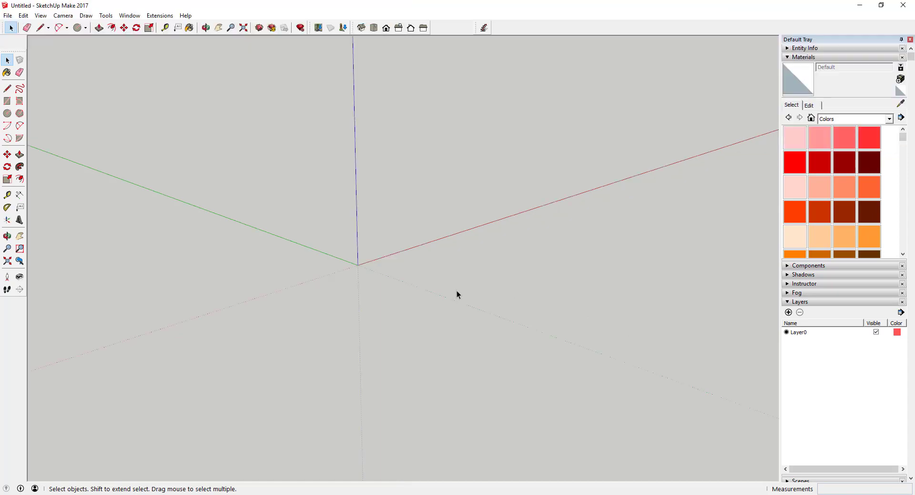
key("c")
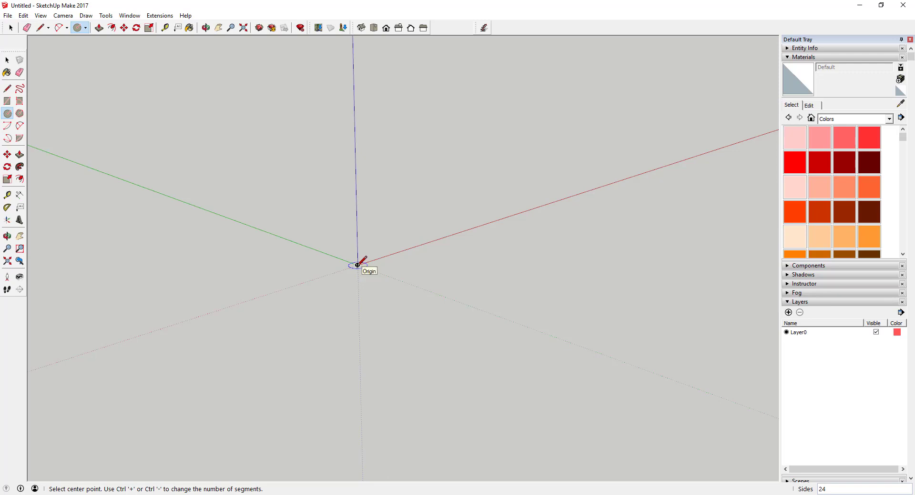
left_click(358, 265)
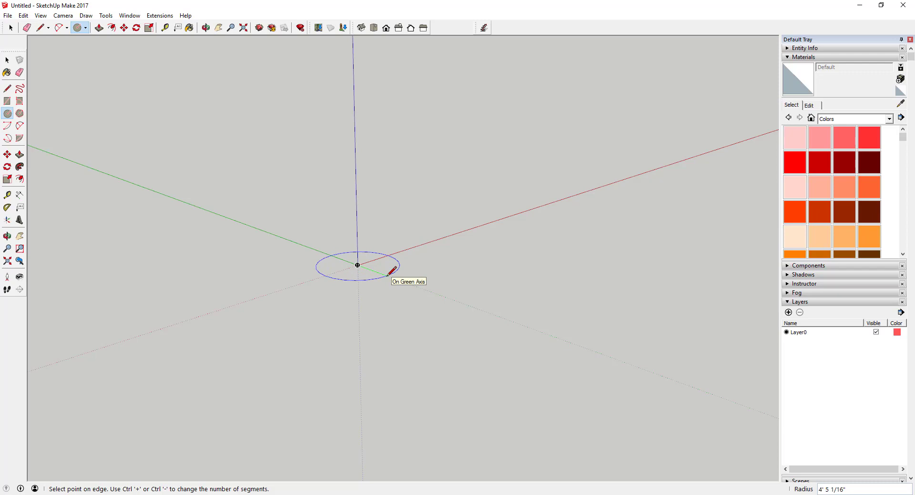
left_click(392, 276)
key("space")
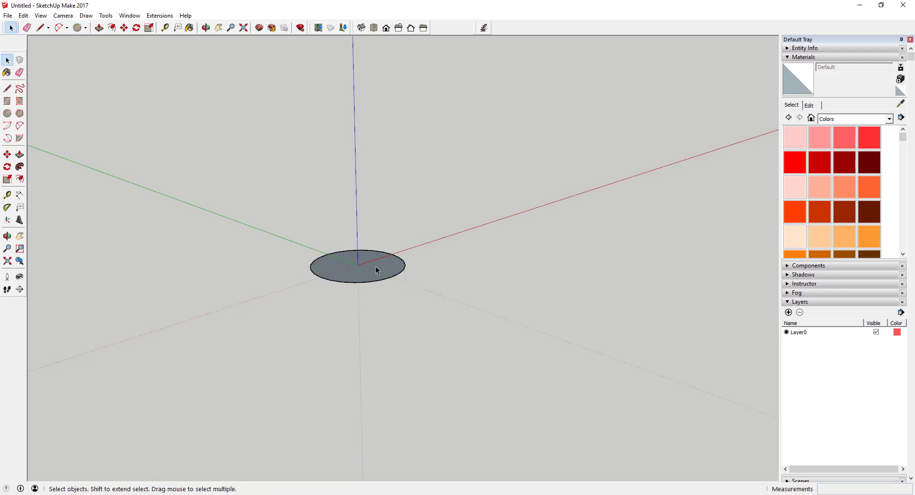
Zoom in and begin a second circle on the first circle's green-axis edge point
middle_click_drag(375, 267, 306, 272)
scroll(382, 261, "up", 2)
key("c")
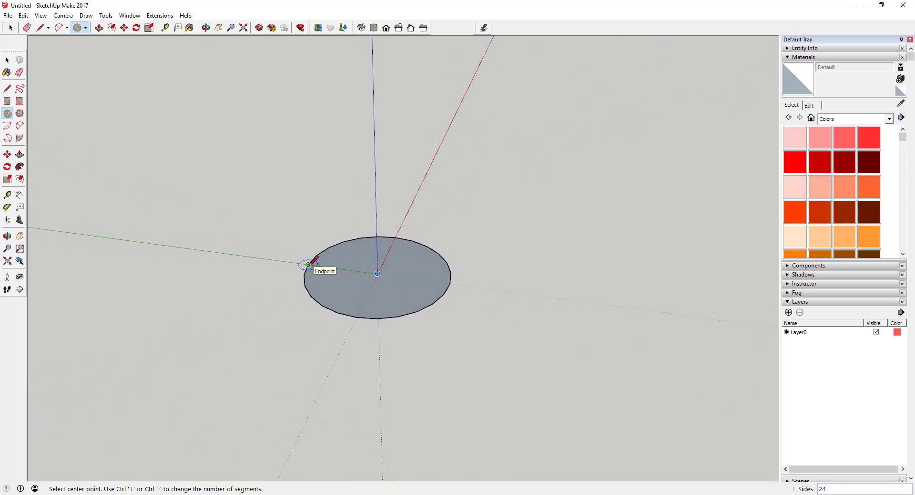
left_click(309, 265)
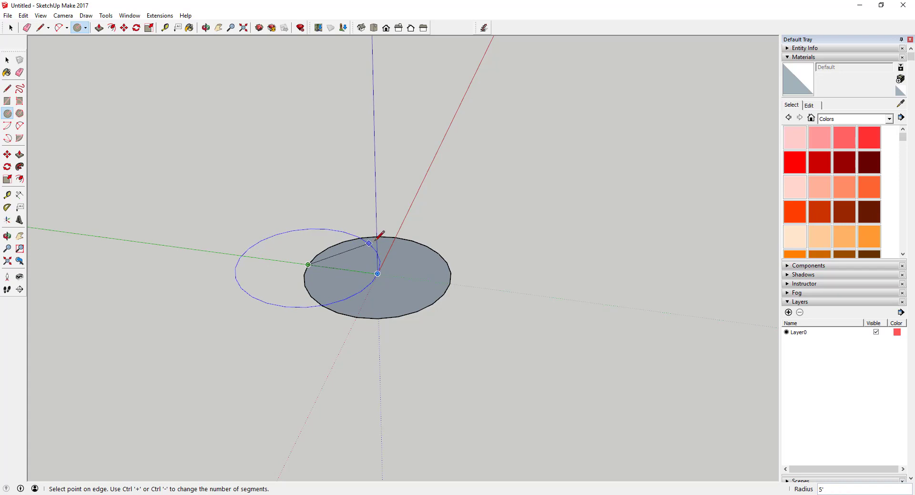
Select the first circle and mark its centre with Find Center
key("space")
double_click(434, 276)
right_click(414, 279)
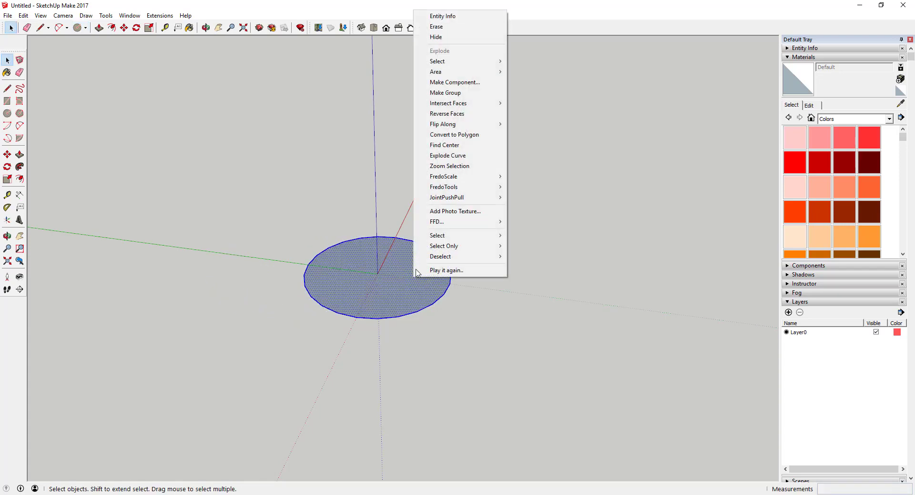
left_click(384, 275)
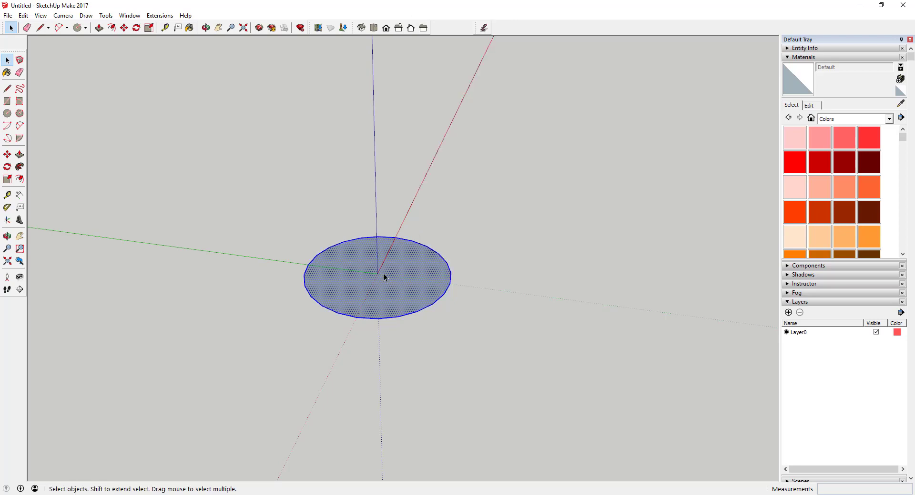
right_click(394, 290)
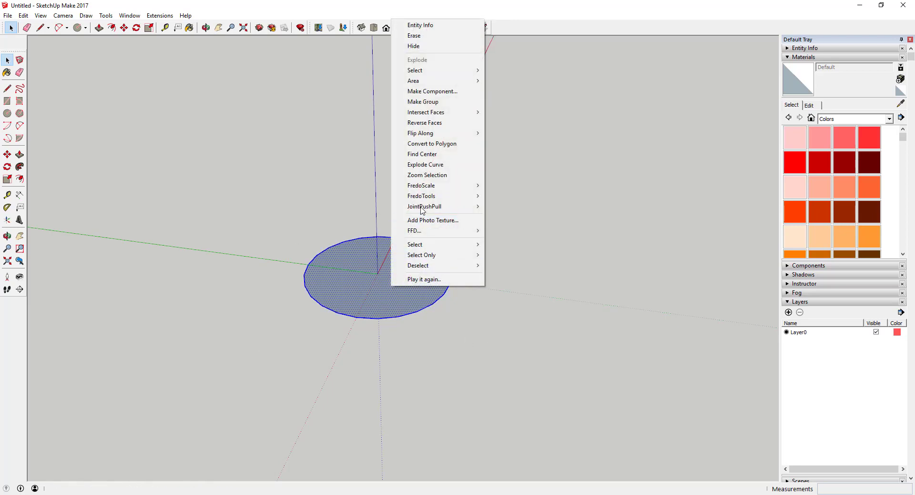
left_click(439, 154)
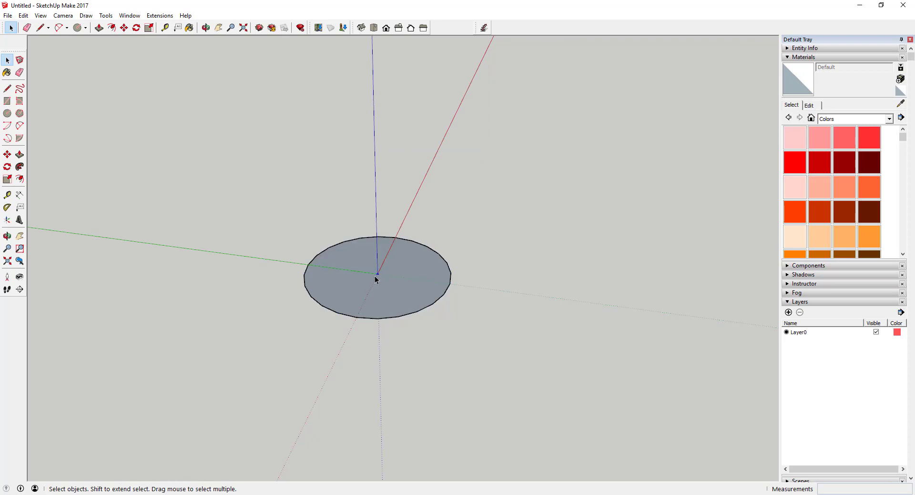
Draw a larger circle centred on the green-axis edge point, overlapping the first circle
key("c")
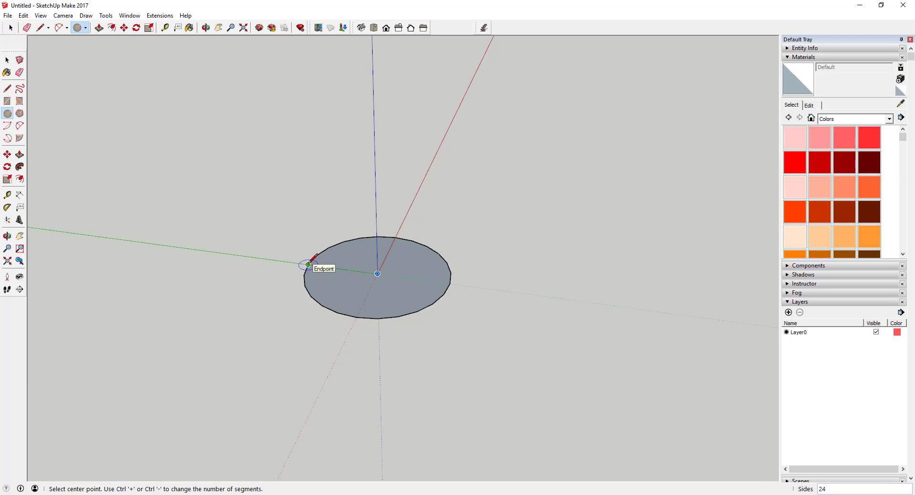
left_click(308, 264)
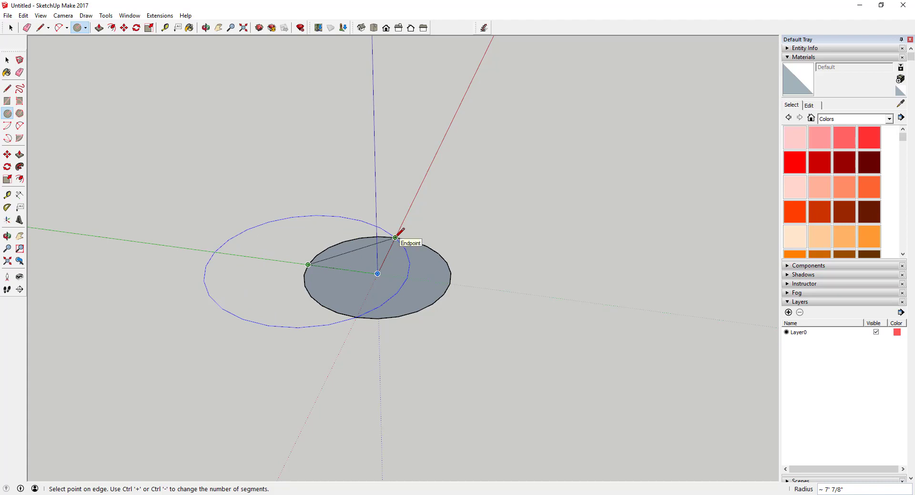
key("space")
key("c")
left_click(308, 264)
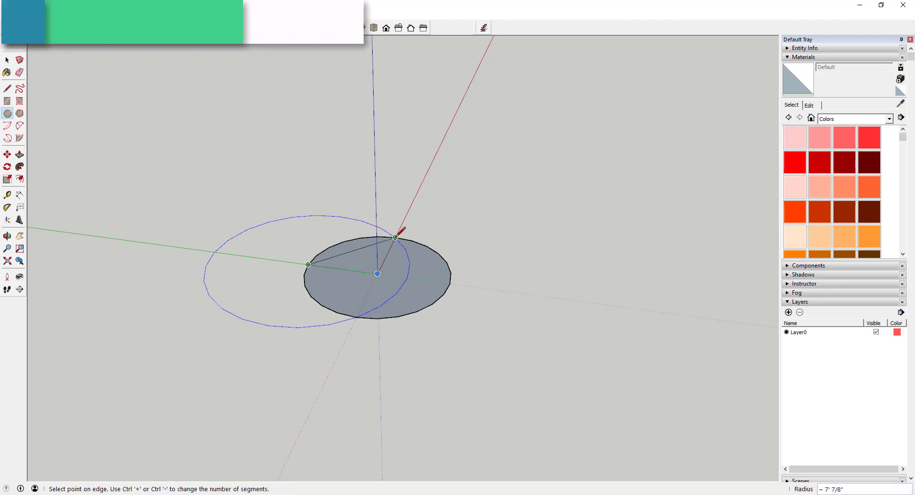
left_click(395, 237)
key("space")
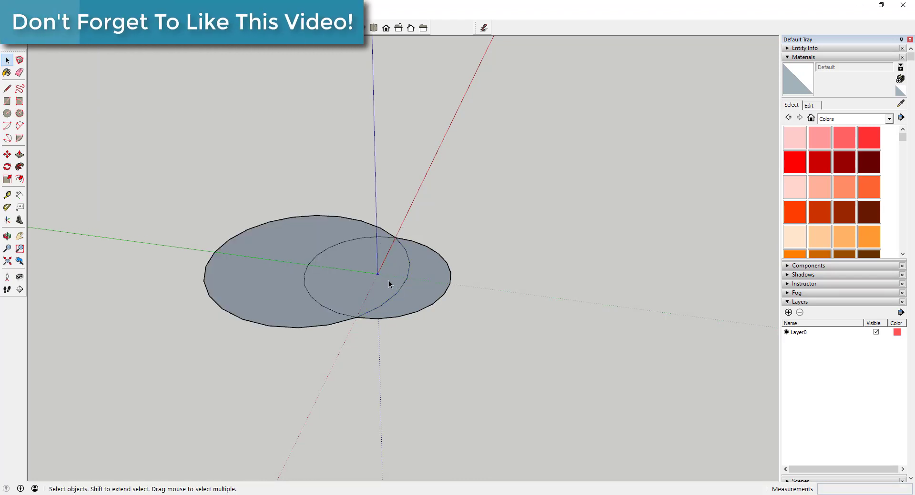
key("e")
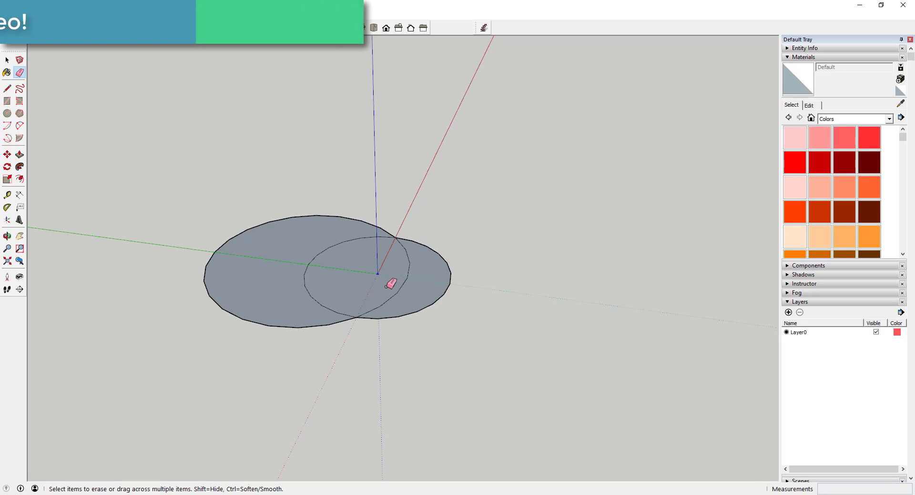
Erase the overlapping inner arcs so only a crescent face remains
key("space")
key("e")
mouse_move(407, 284)
left_mouse_down()
mouse_move(411, 313)
mouse_move(418, 300)
left_mouse_up()
key("space")
Make the crescent face and its edges into a component, Component#1
left_click(278, 260)
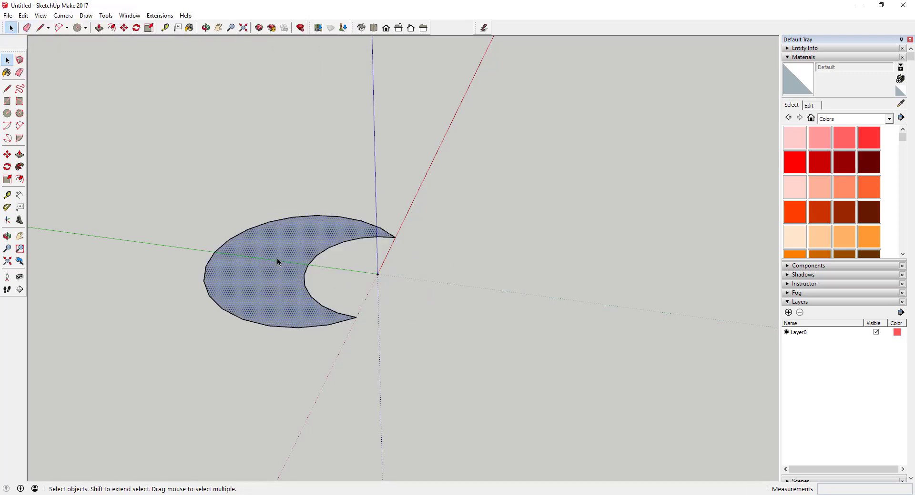
double_click(277, 261)
right_click(287, 267)
left_click(345, 301)
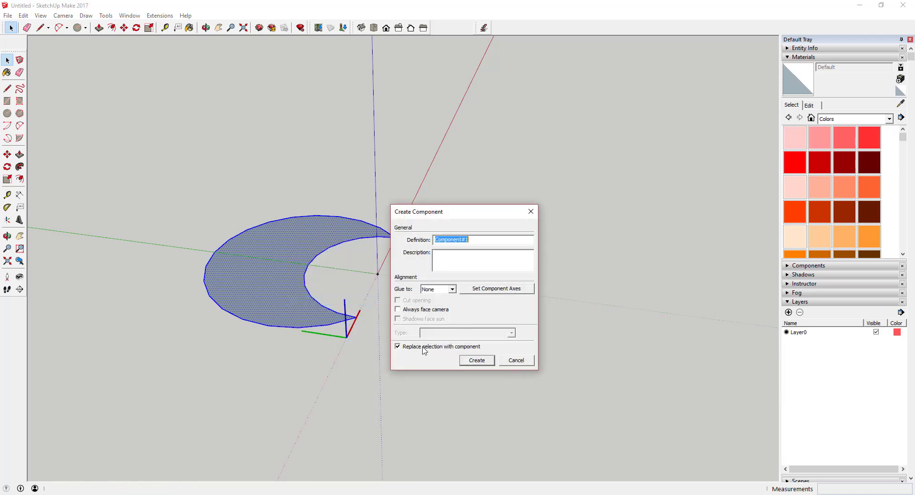
left_click(475, 361)
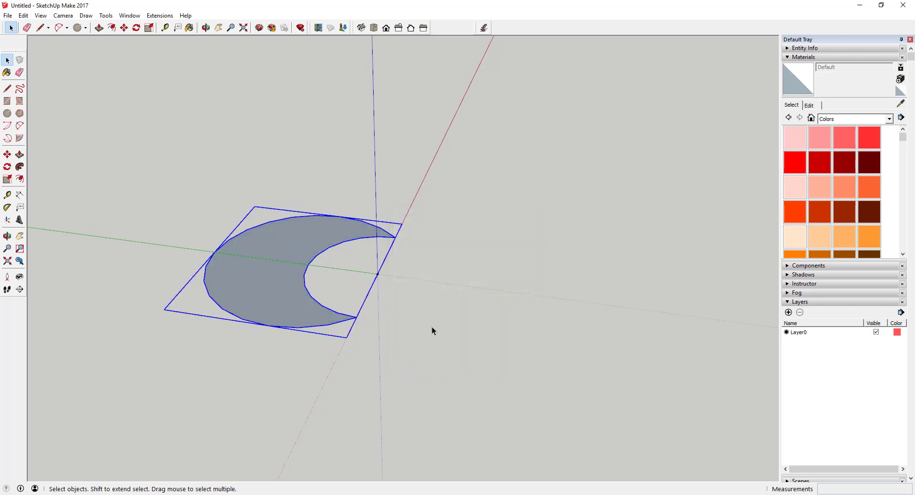
Rotate the crescent component 30° about the origin, locked to the green plane from the red axis
key("q")
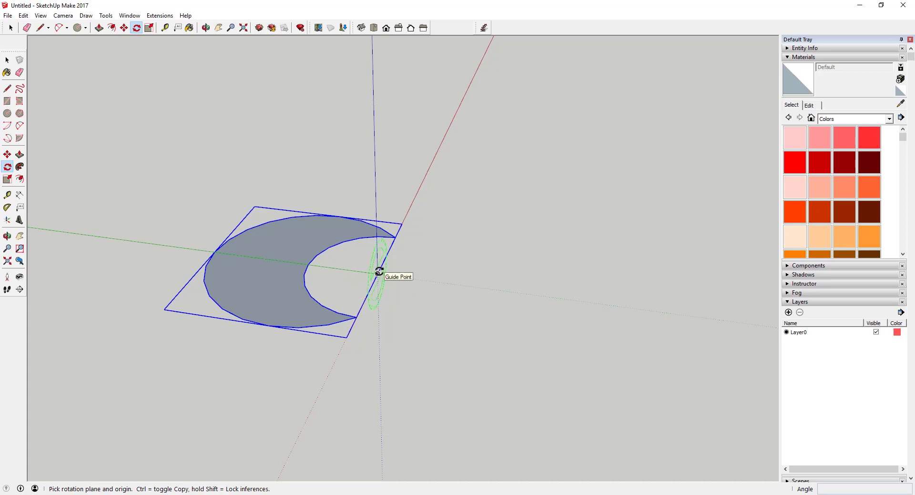
middle_click_drag(379, 273, 352, 253)
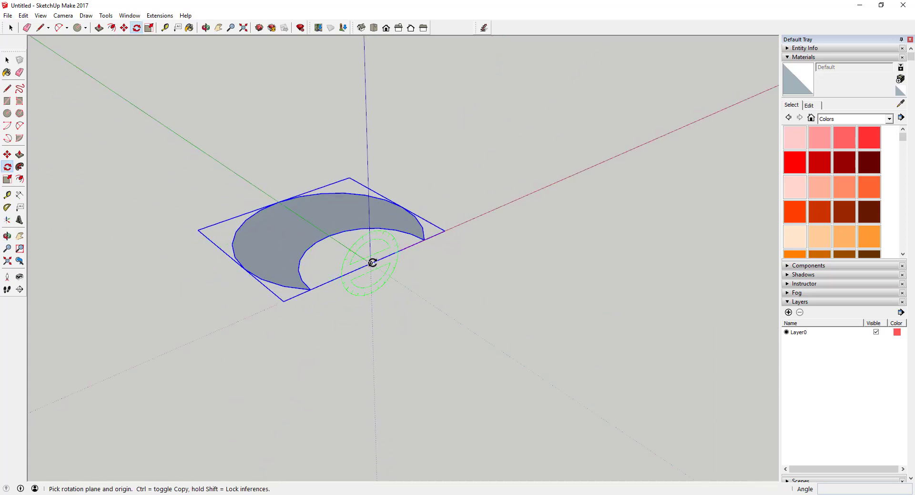
key("space")
key("q")
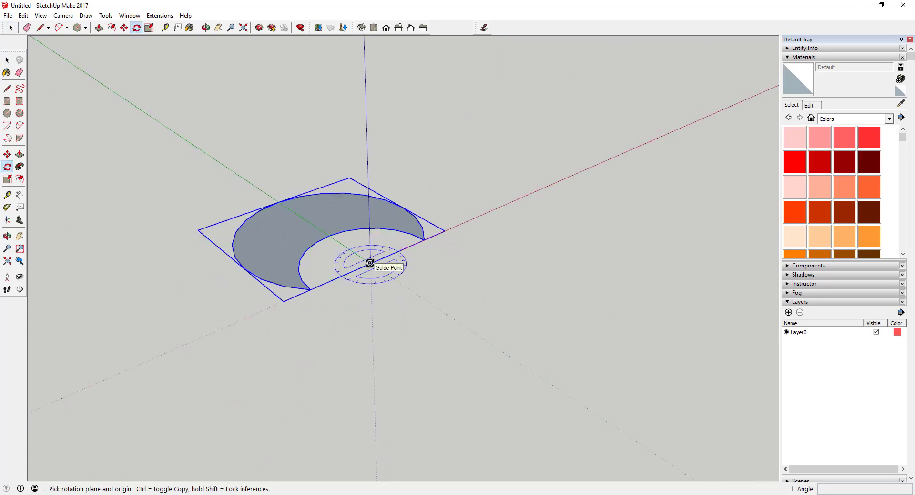
key("Left")
left_click(369, 263)
left_click(449, 230)
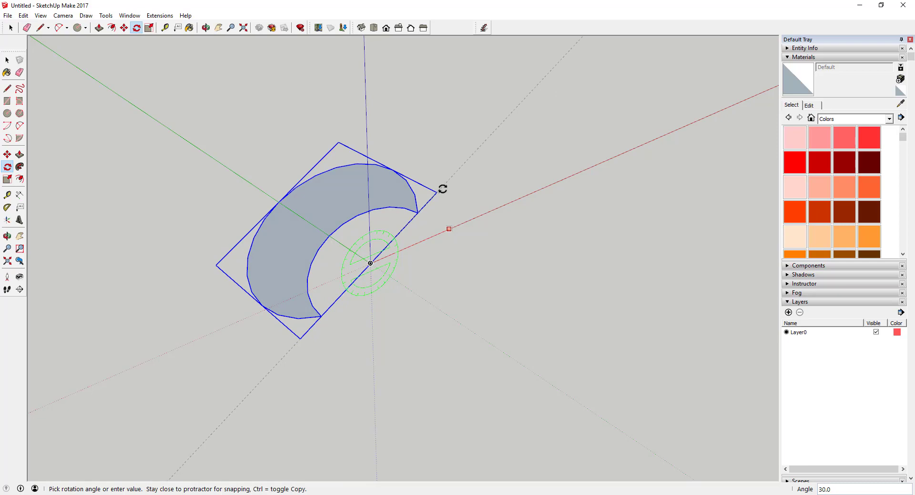
left_click(442, 189)
key("space")
middle_click_drag(405, 296, 349, 283)
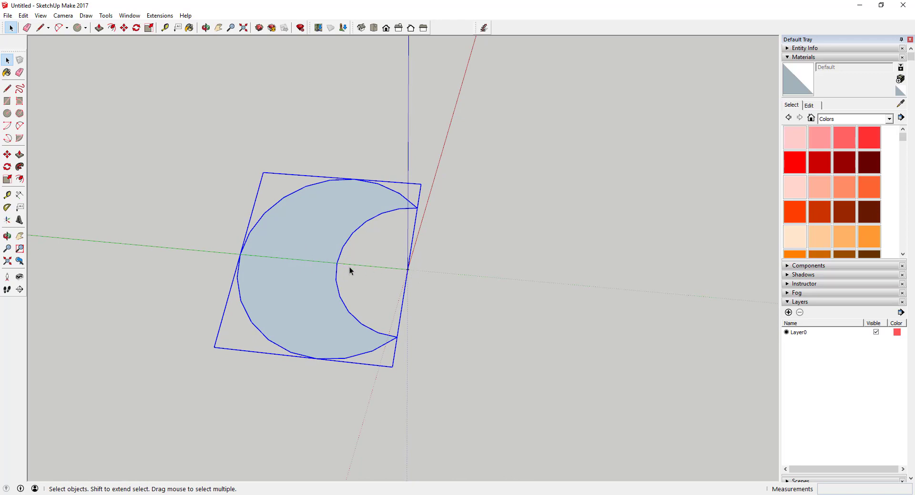
key("q")
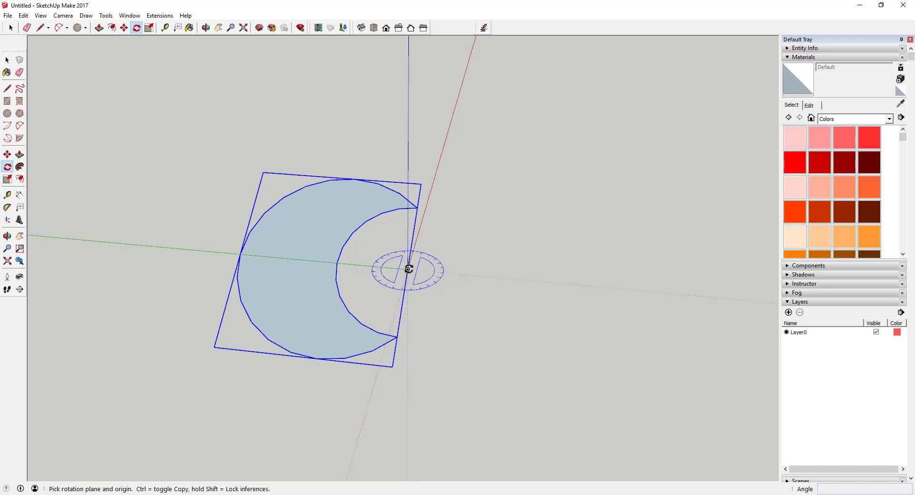
key("space")
key("q")
left_click(407, 269)
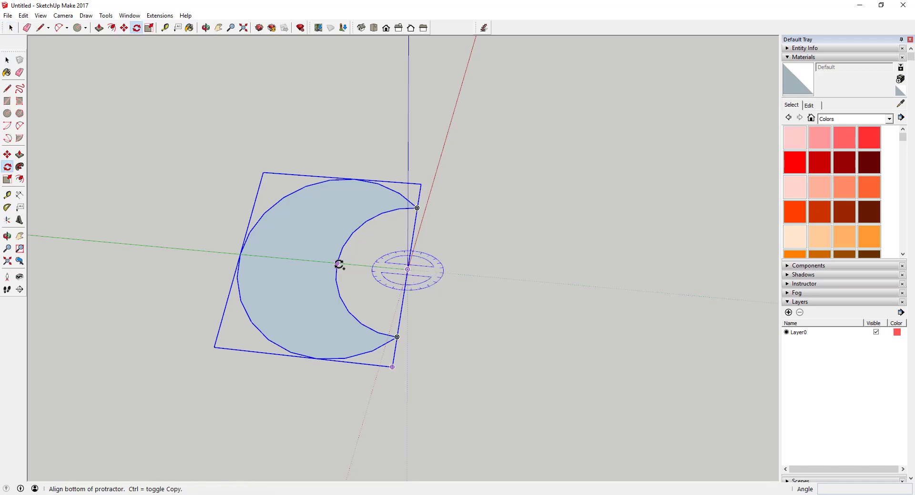
left_click(337, 263)
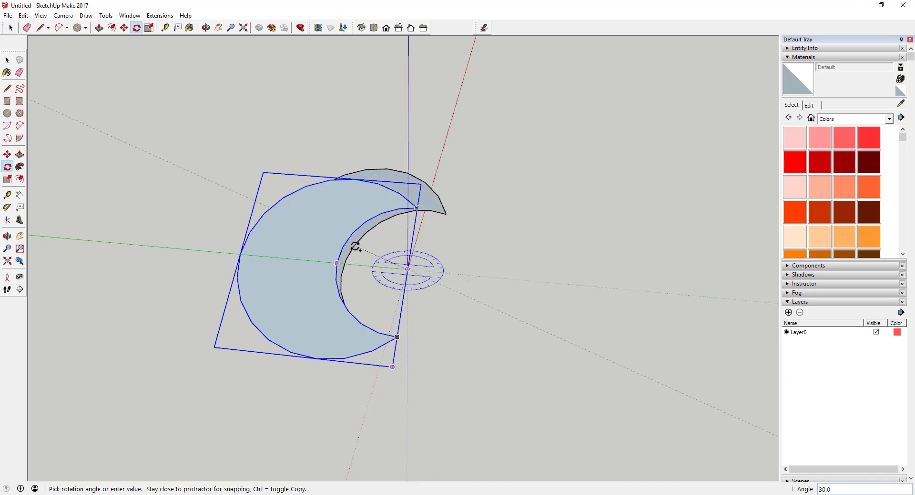
key("Escape")
key("space")
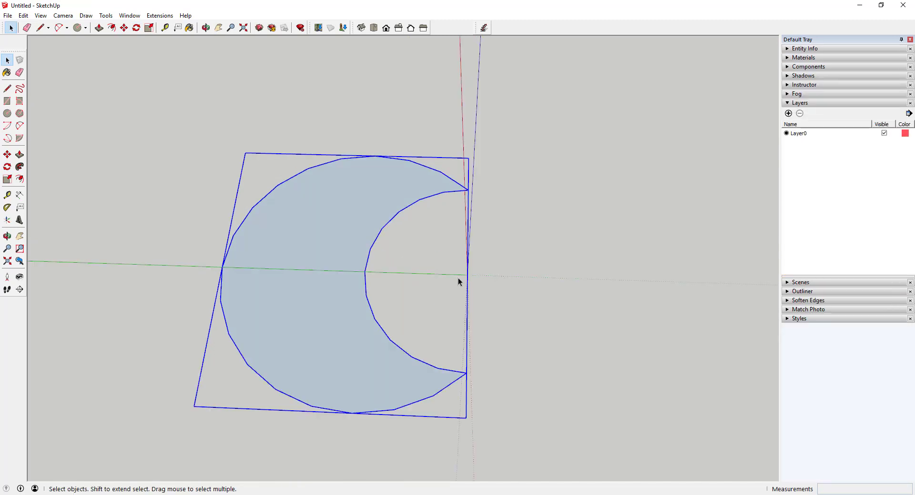
Orbit to an angled view and set the rotate-copy pivot at the model origin
middle_click_drag(497, 280, 418, 278)
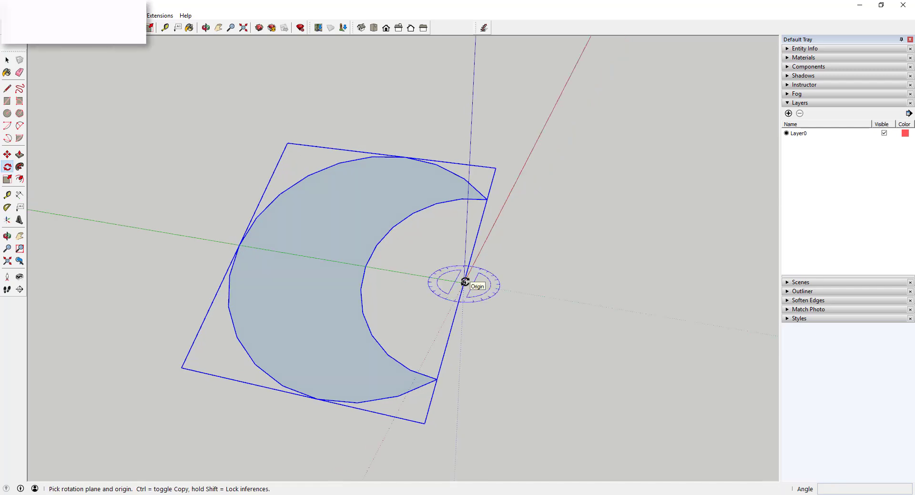
left_click(464, 282)
Rotate a crescent copy 30° from the green axis and array it *12 into a full ring
left_click(365, 267)
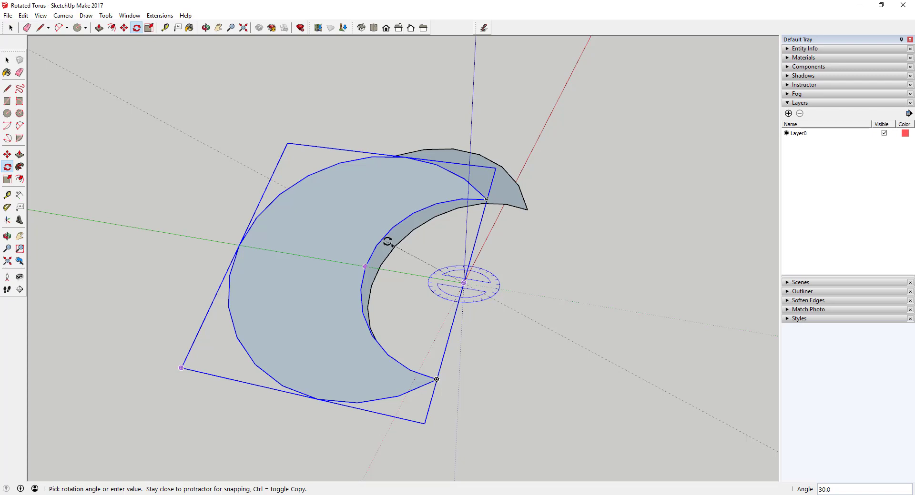
left_click(387, 241)
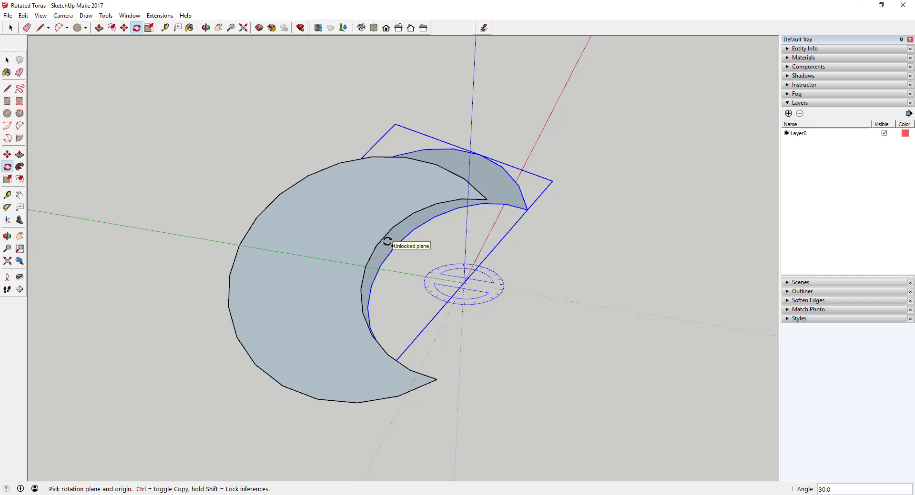
type("*12")
key("Return")
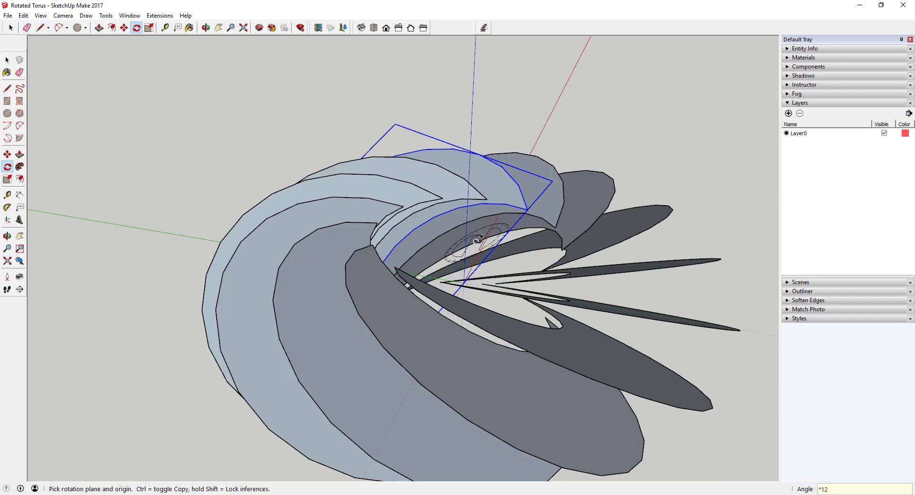
middle_click_drag(479, 241, 464, 257)
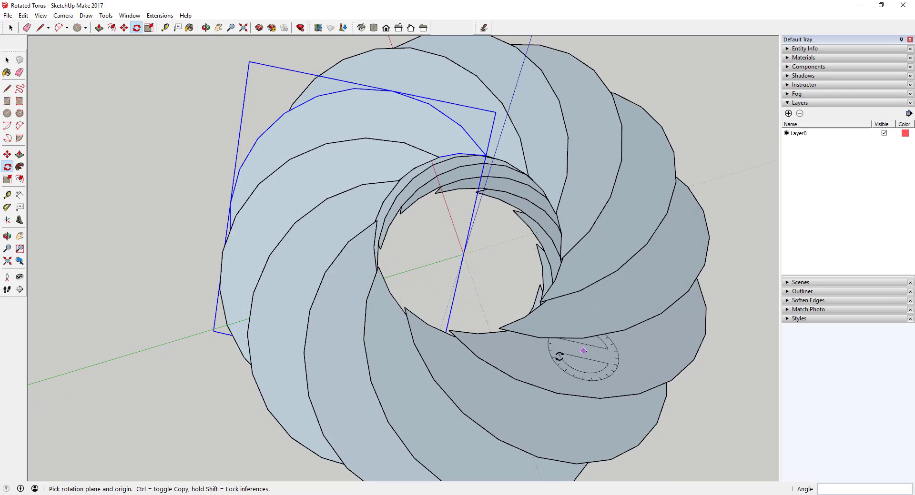
Window-select all twelve crescents and make them one component named H
middle_click_drag(557, 353, 366, 161)
scroll(425, 218, "down", 5)
key("space")
left_click_drag(328, 160, 576, 310)
right_click(428, 256)
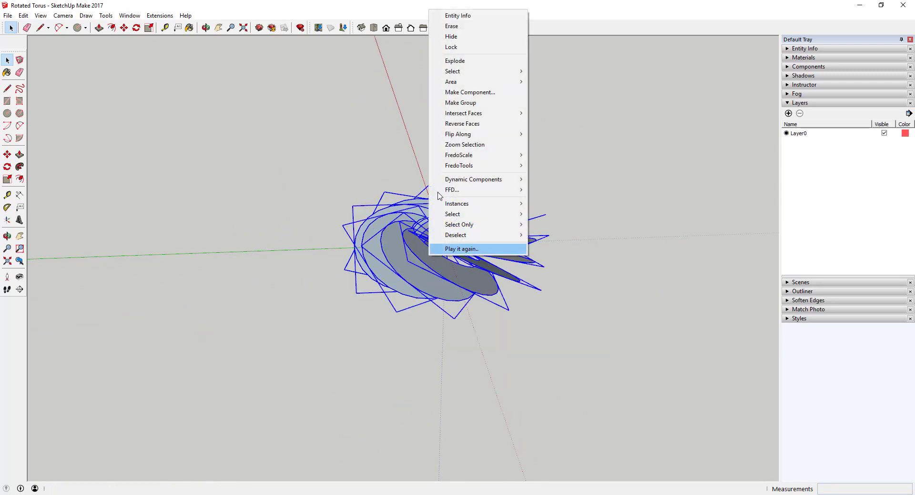
left_click(480, 95)
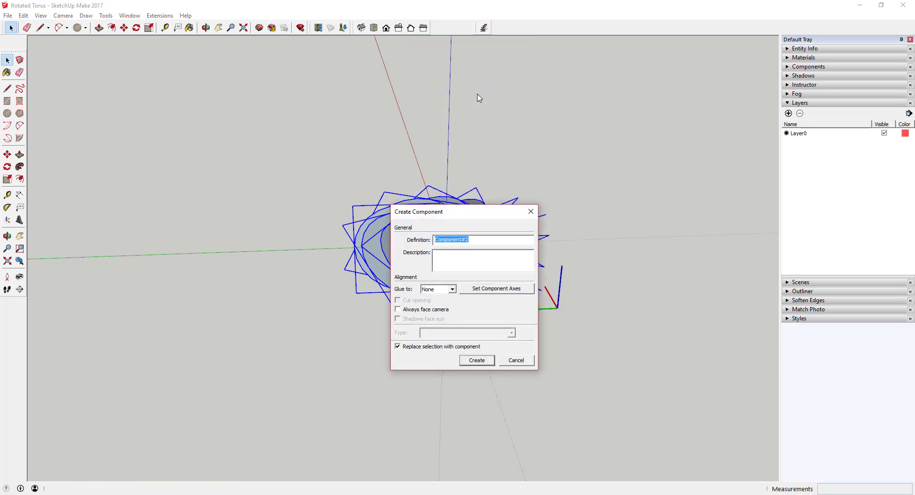
type("H")
key("Return")
Copy the torus from its centre and place the copy to the right along the green axis
middle_click_drag(463, 205, 459, 256)
key("m")
left_click(445, 245)
key("ctrl")
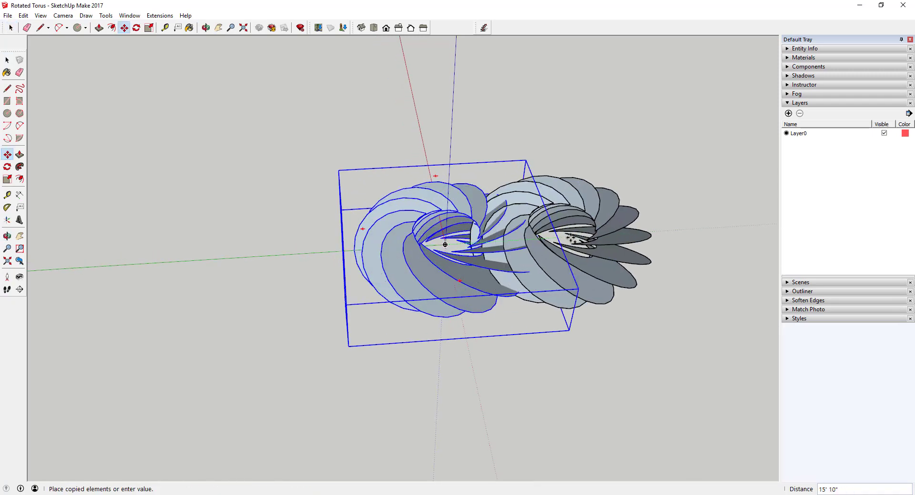
key("space")
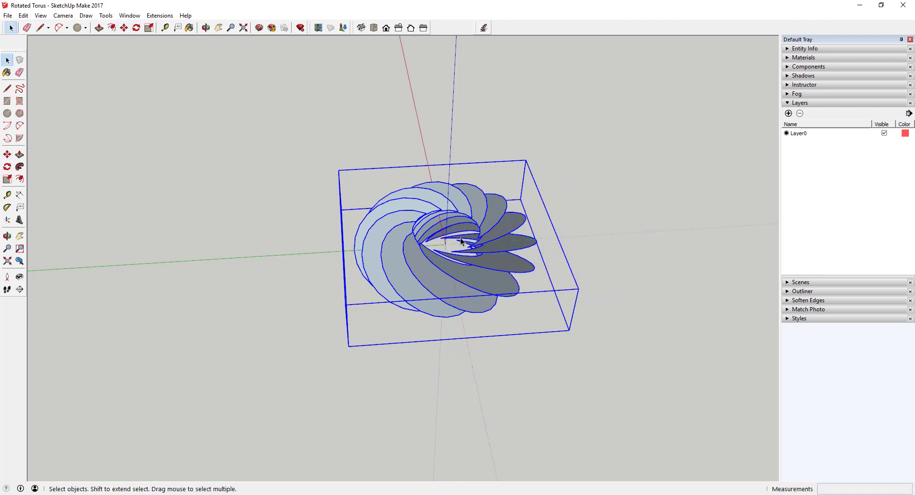
key("m")
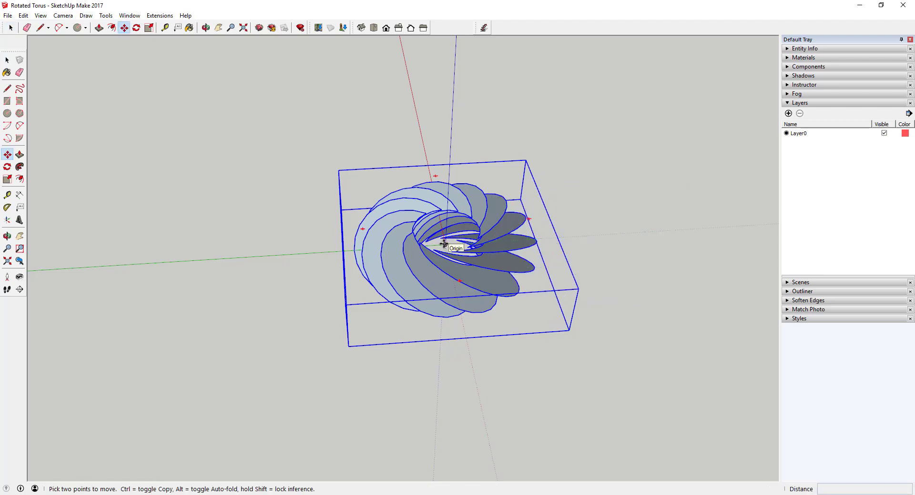
key("space")
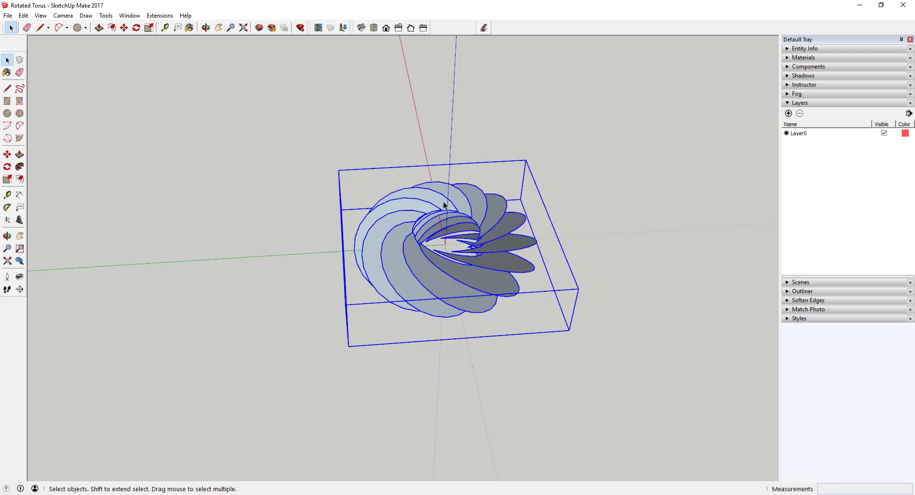
key("m")
left_click(446, 244)
key("ctrl")
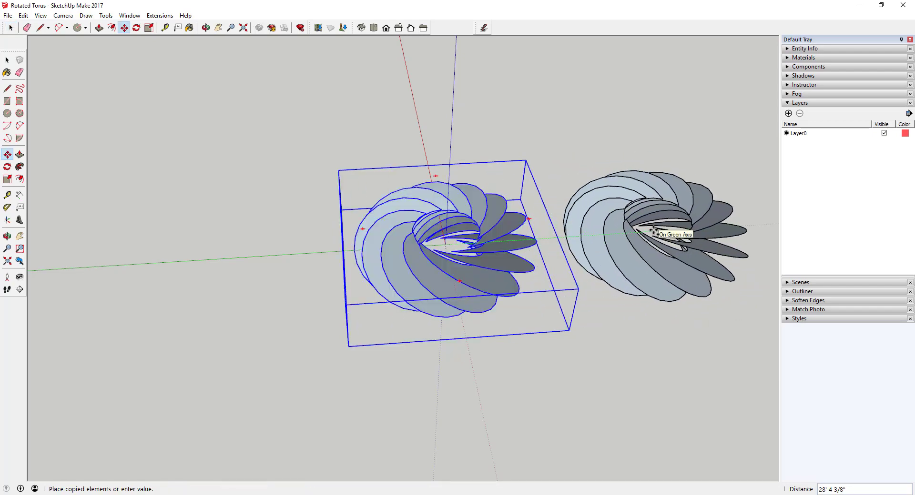
left_click(653, 232)
middle_click_drag(653, 232, 557, 201)
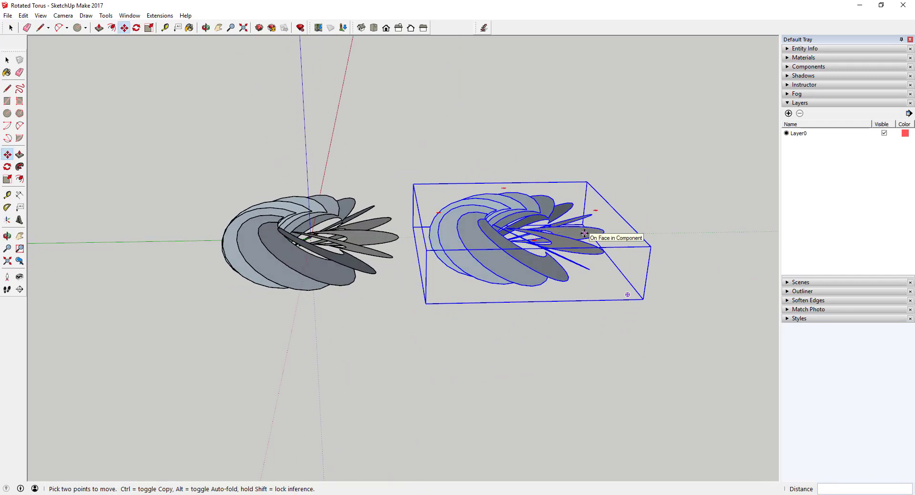
Scale the copied torus by -1 along the green axis so its crescents swirl oppositely
key("s")
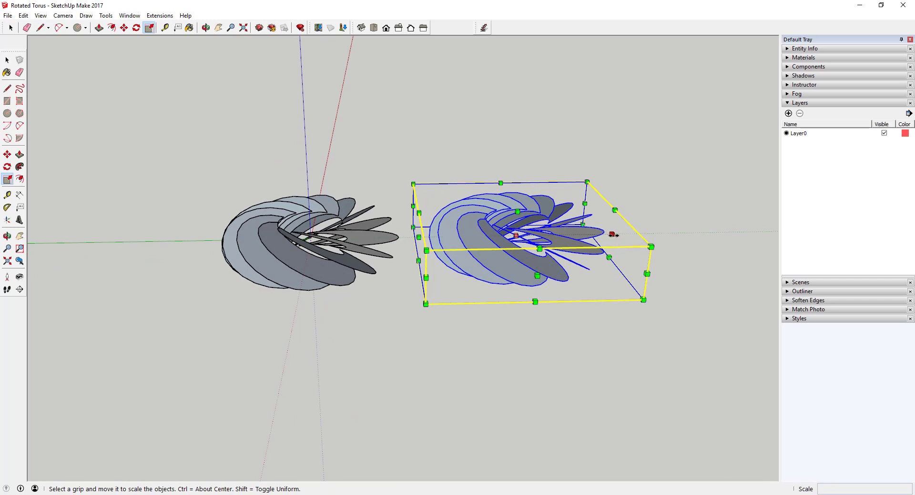
left_click_drag(613, 235, 426, 240)
middle_click_drag(540, 236, 557, 214)
key("m")
Move the mirrored torus by its centre onto the origin so both rings interlock
scroll(554, 208, "up", 5)
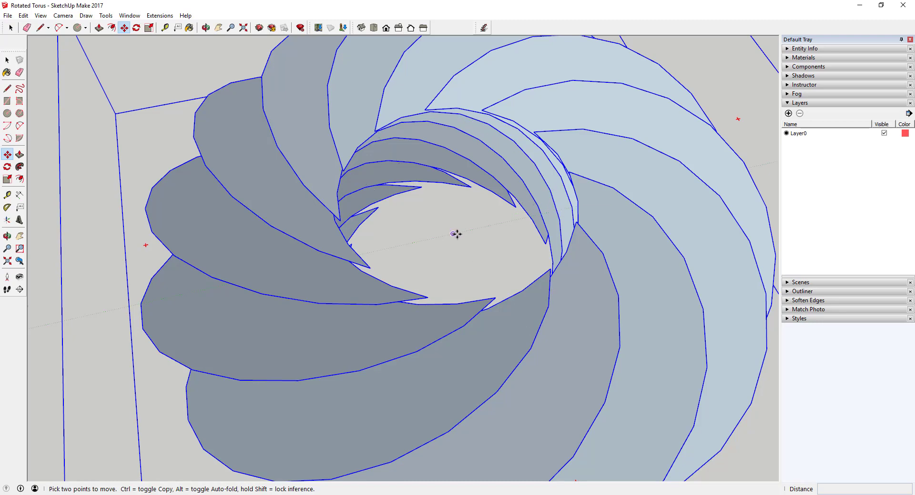
scroll(453, 234, "down", 8)
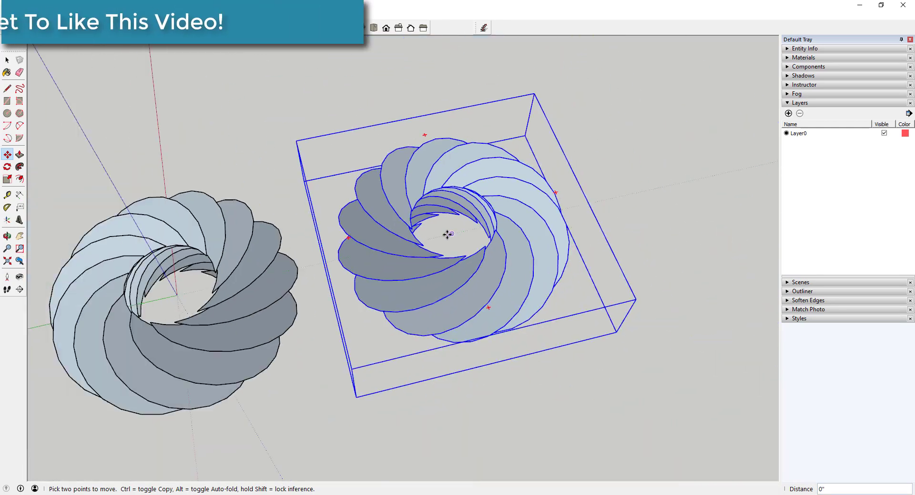
left_click(447, 233)
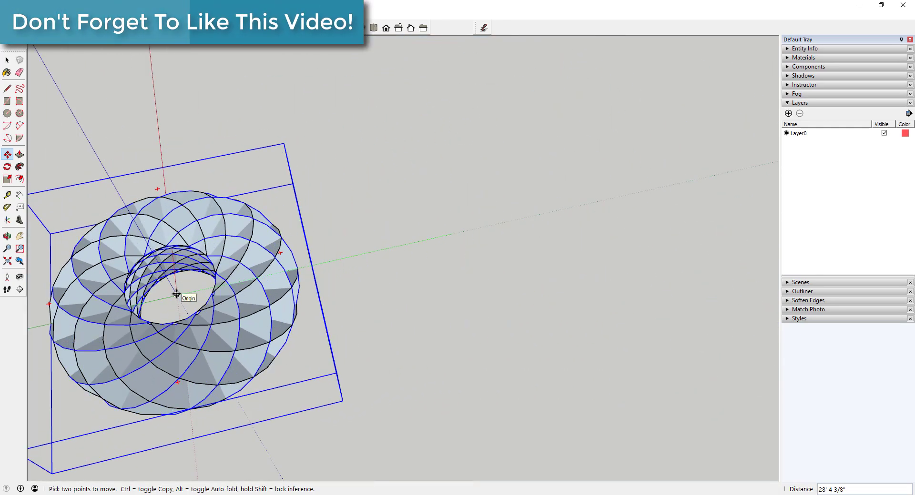
left_click(176, 295)
middle_click_drag(400, 327, 314, 229)
scroll(304, 317, "up", 3)
scroll(321, 203, "down", 3)
key("space")
Paint half of the torus with the red Color A05 material from the Colors collection
left_click(803, 58)
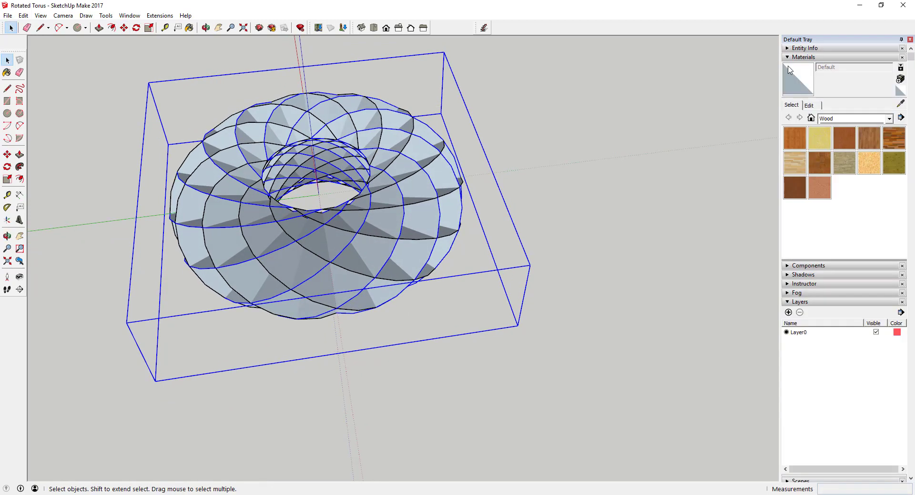
left_click(845, 120)
left_click(839, 137)
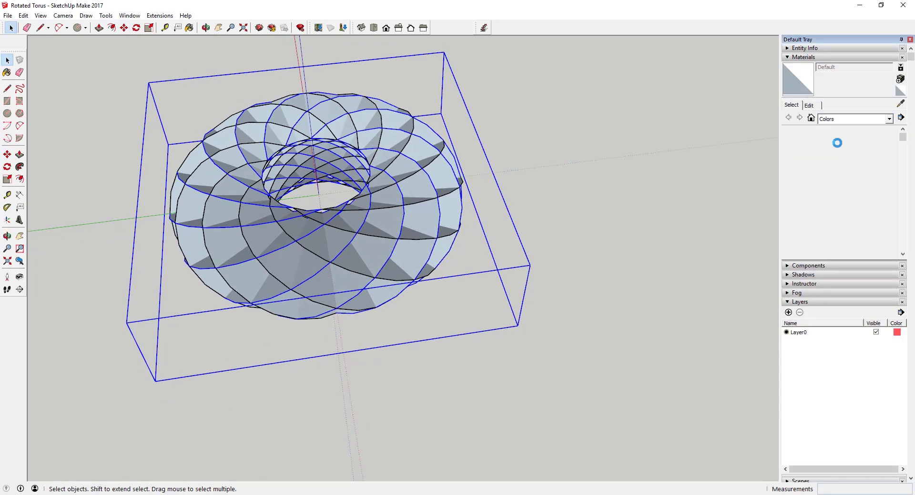
left_click(795, 167)
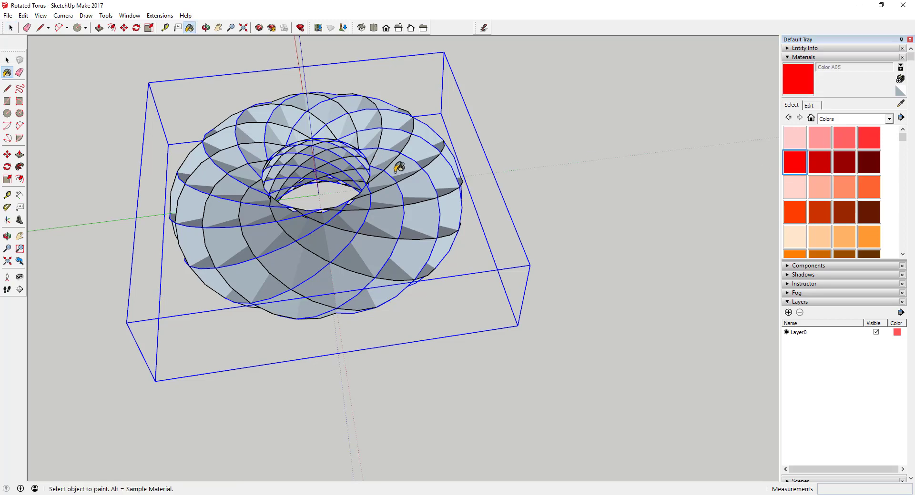
left_click(410, 158)
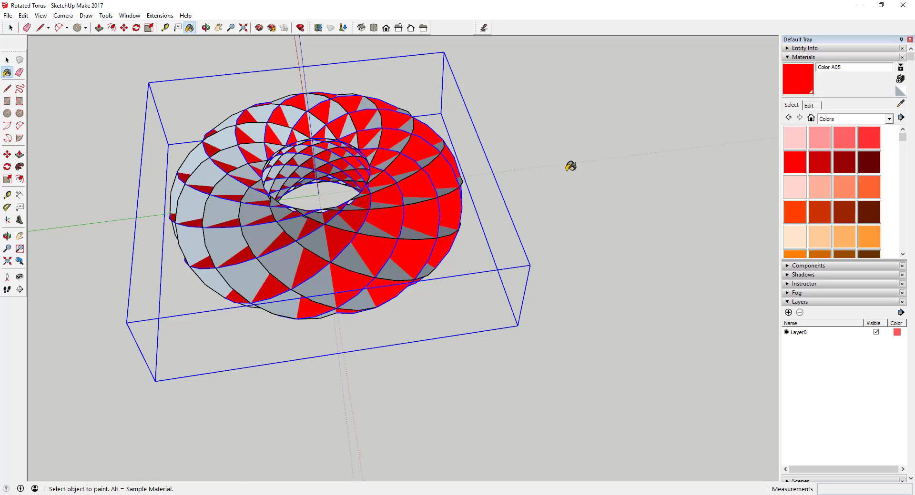
Paint the remaining grey faces with white Color M00 and view the red-and-white torus
scroll(824, 156, "down", 8)
scroll(808, 200, "down", 8)
left_click(795, 160)
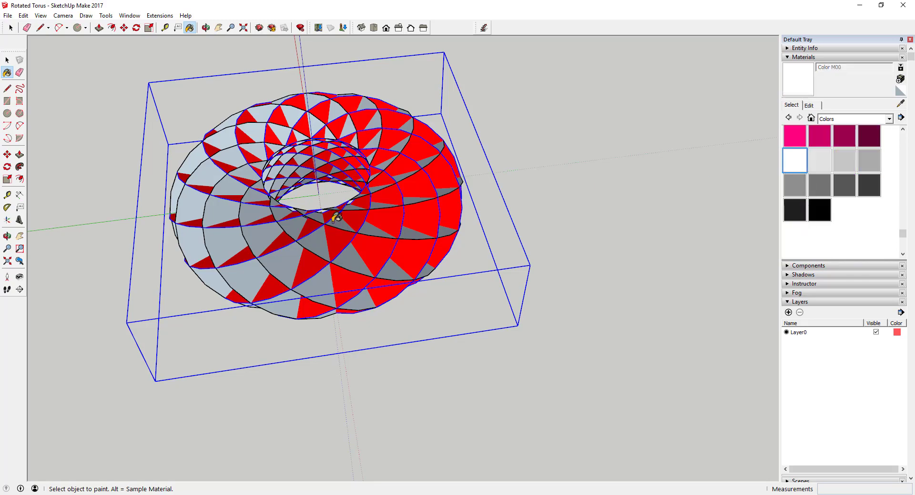
left_click(318, 211)
key("space")
mouse_move(318, 211)
middle_mouse_down()
mouse_move(378, 88)
mouse_move(324, 203)
mouse_move(305, 286)
mouse_move(295, 181)
middle_mouse_up()
scroll(292, 163, "up", 3)
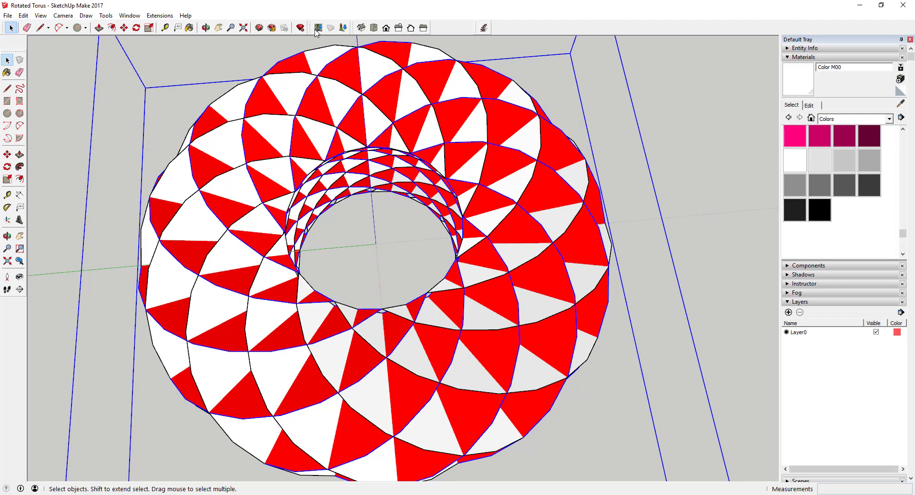
middle_click_drag(443, 225, 362, 164)
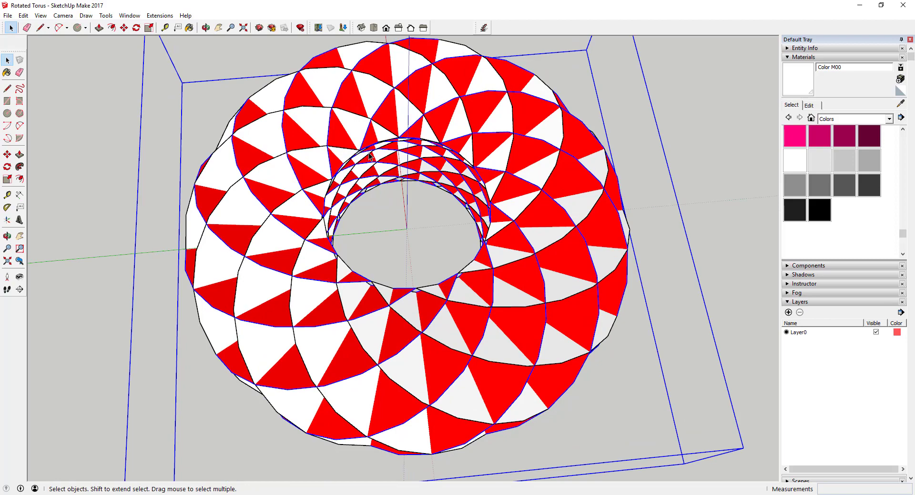
middle_click_drag(415, 255, 432, 72)
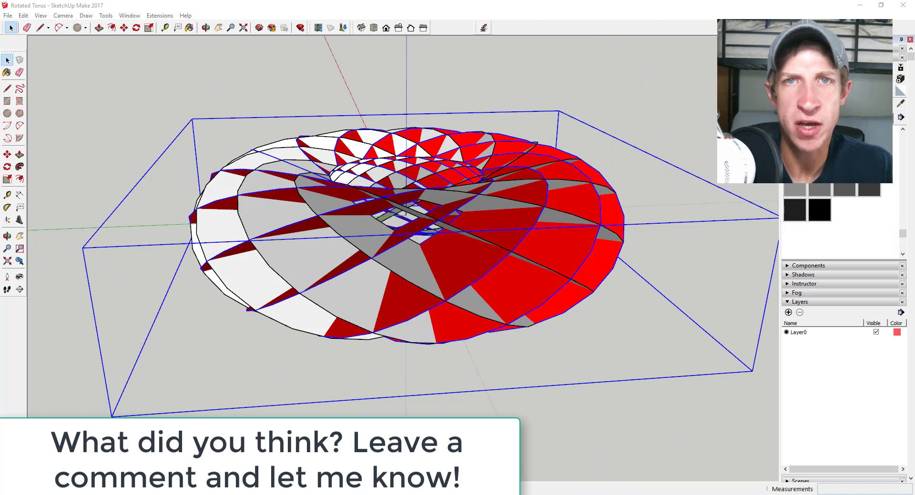